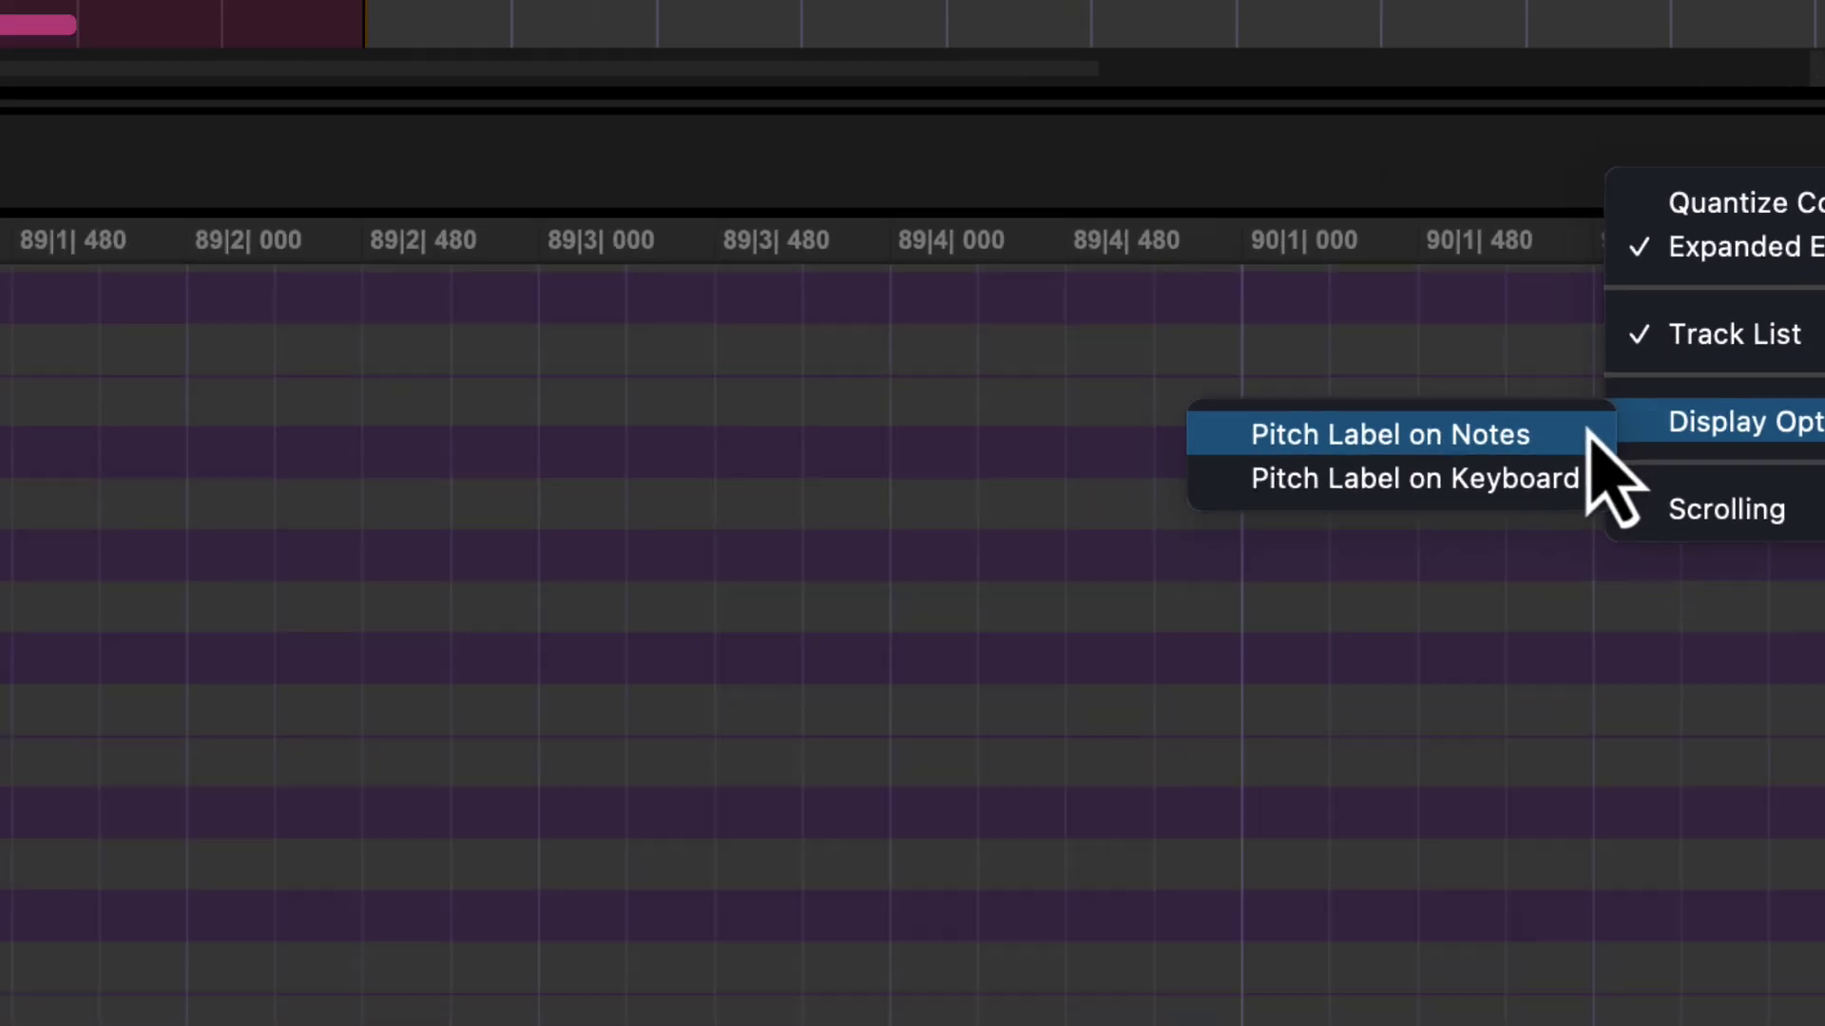
Turn on pitch name labels for the notes and piano-roll keys in the main MIDI editor
{"action": "left_click", "coordinate": [1269, 435]}
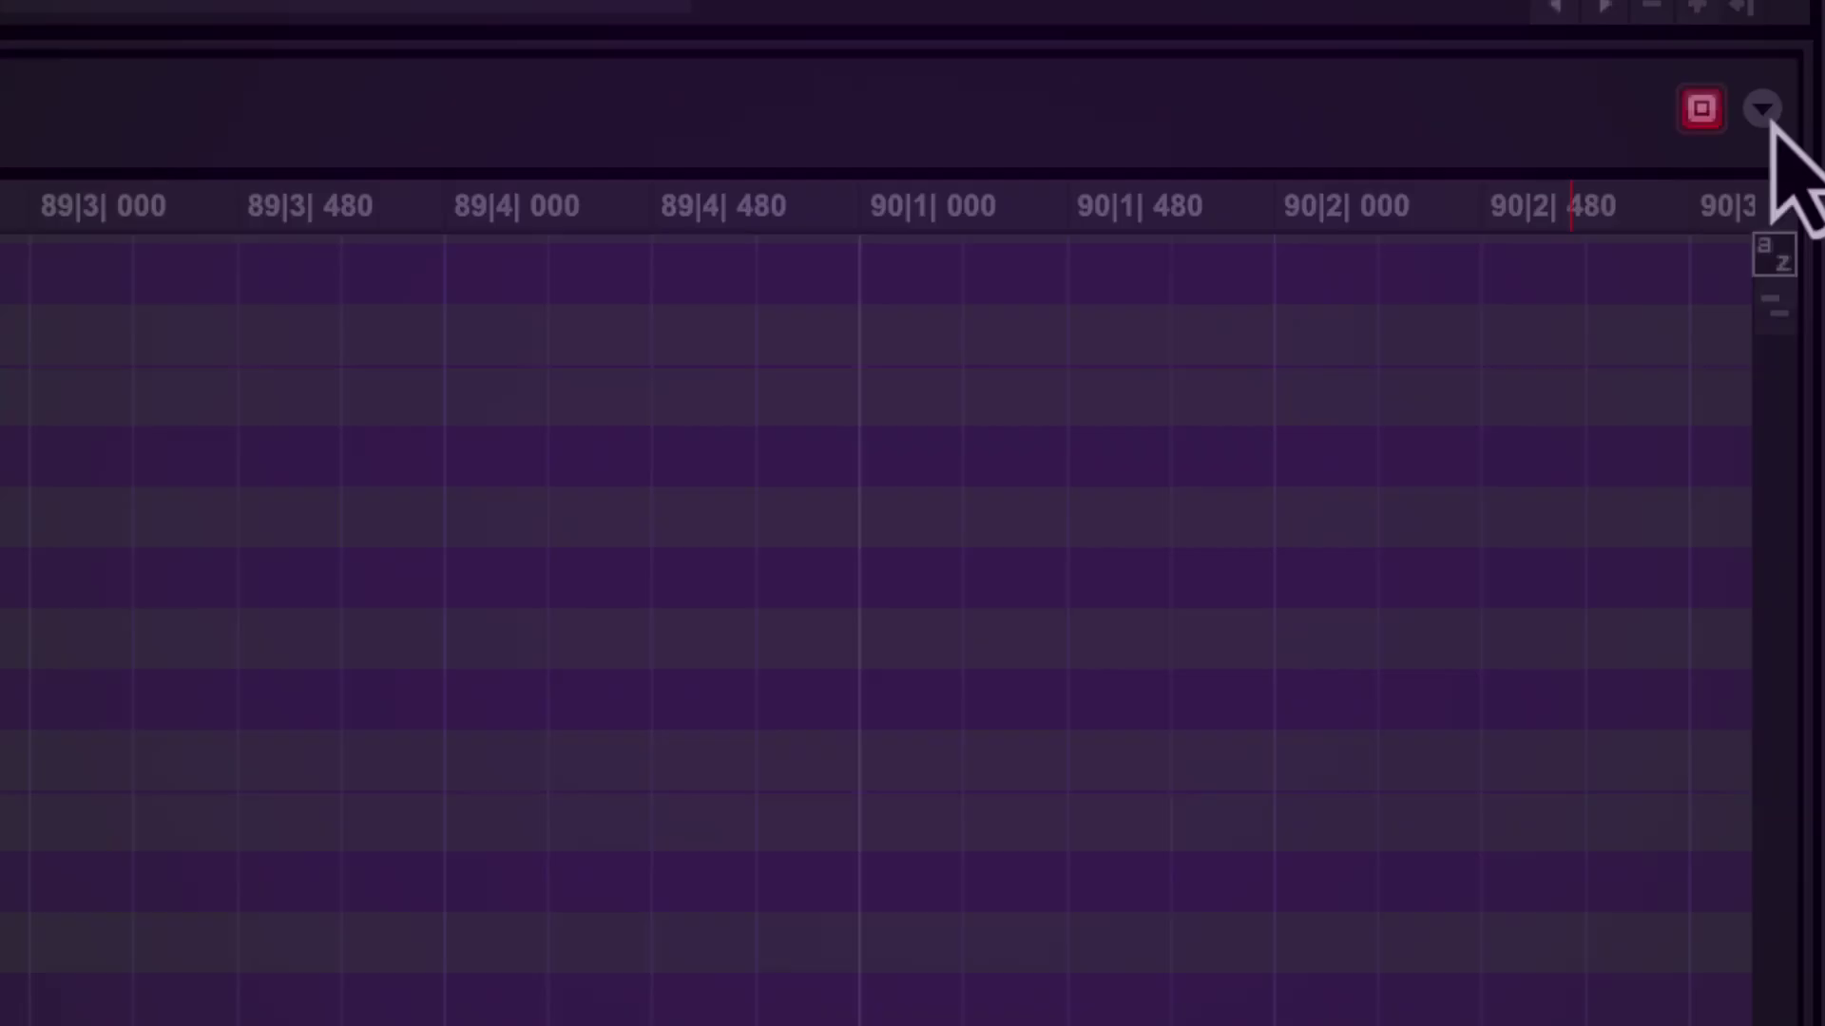
{"action": "left_click", "coordinate": [1765, 108]}
{"action": "mouse_move", "coordinate": [1478, 417]}
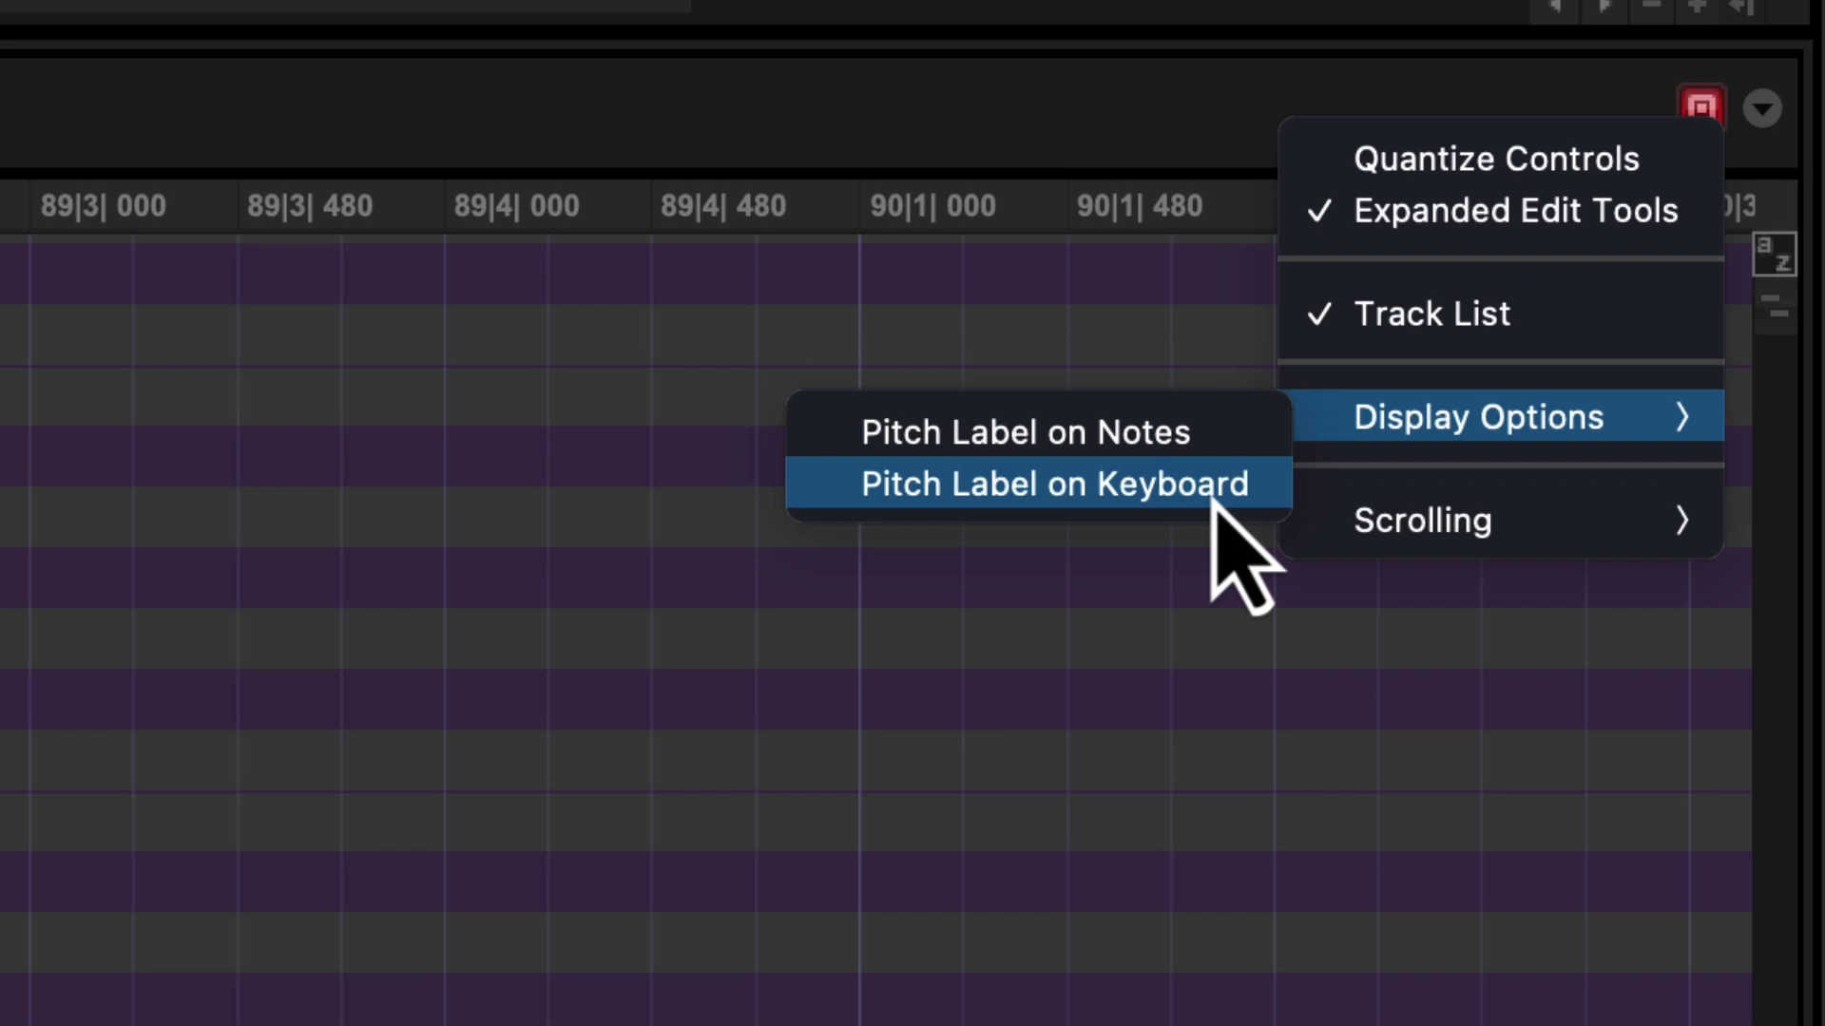
{"action": "left_click", "coordinate": [1214, 485]}
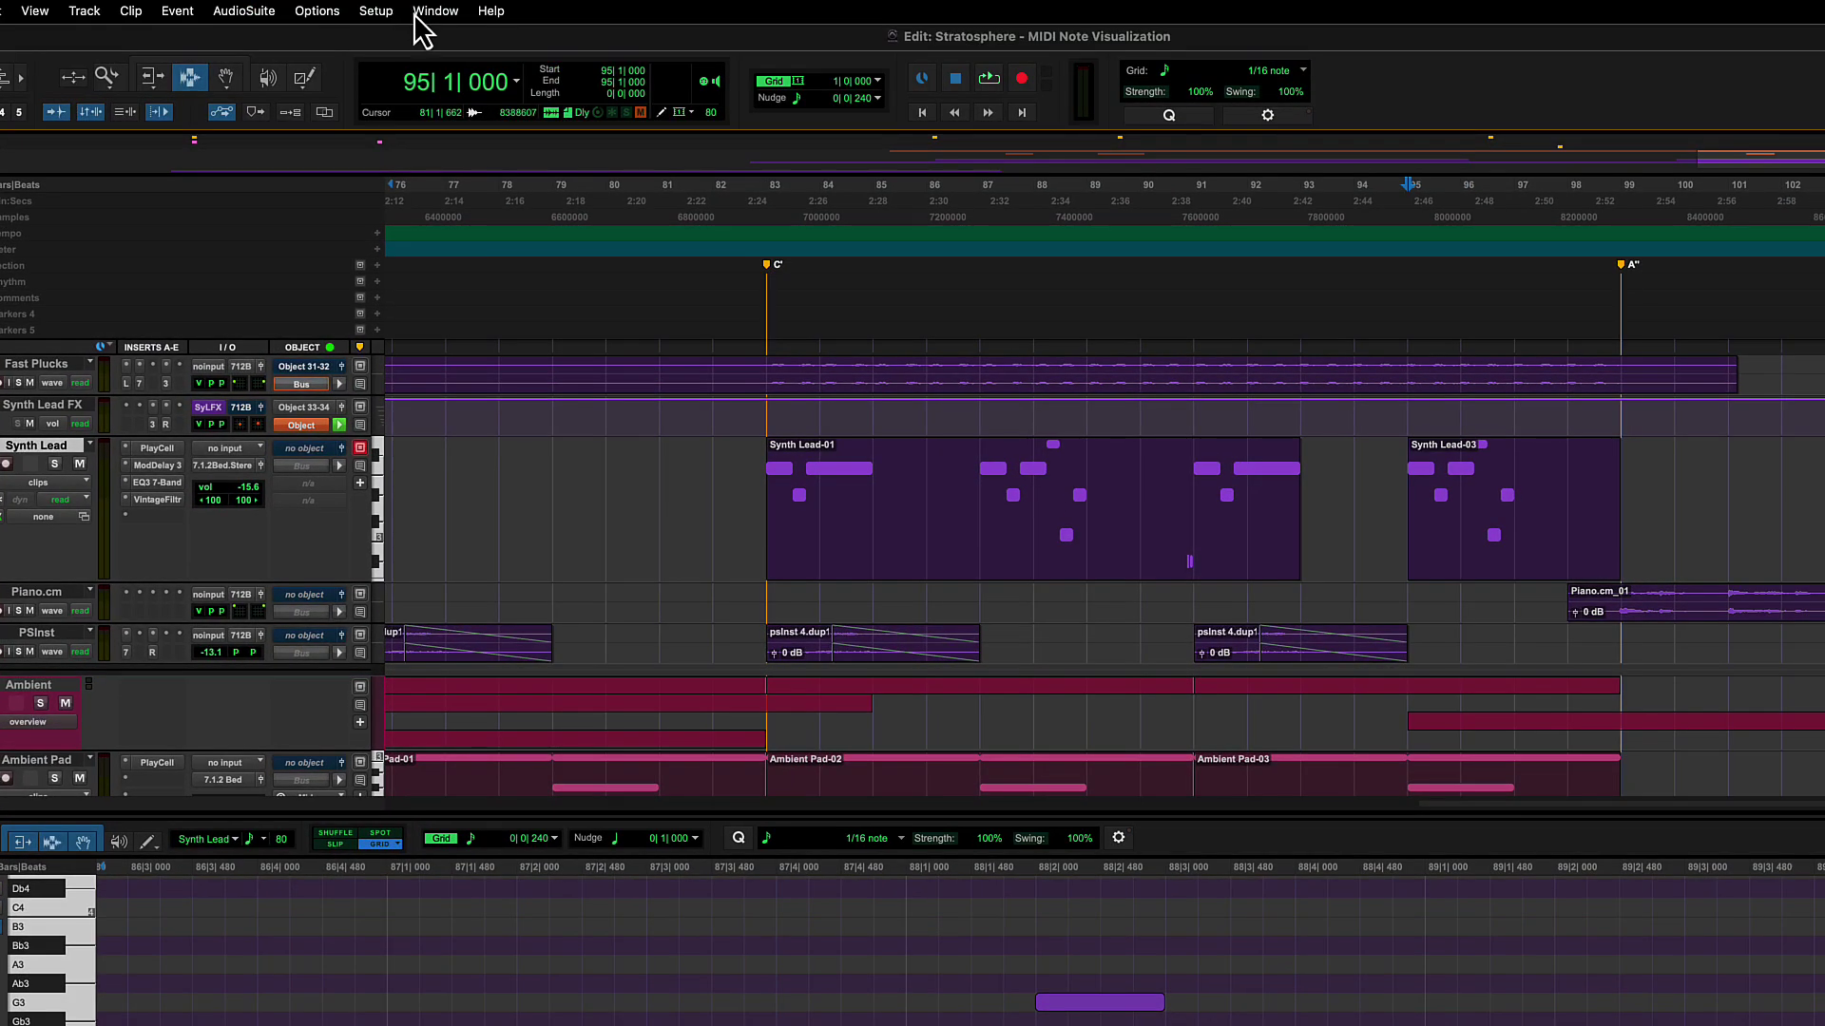
Open a standalone MIDI Editor window and turn on pitch labels for its notes
{"action": "left_click", "coordinate": [428, 14]}
{"action": "left_click", "coordinate": [515, 217]}
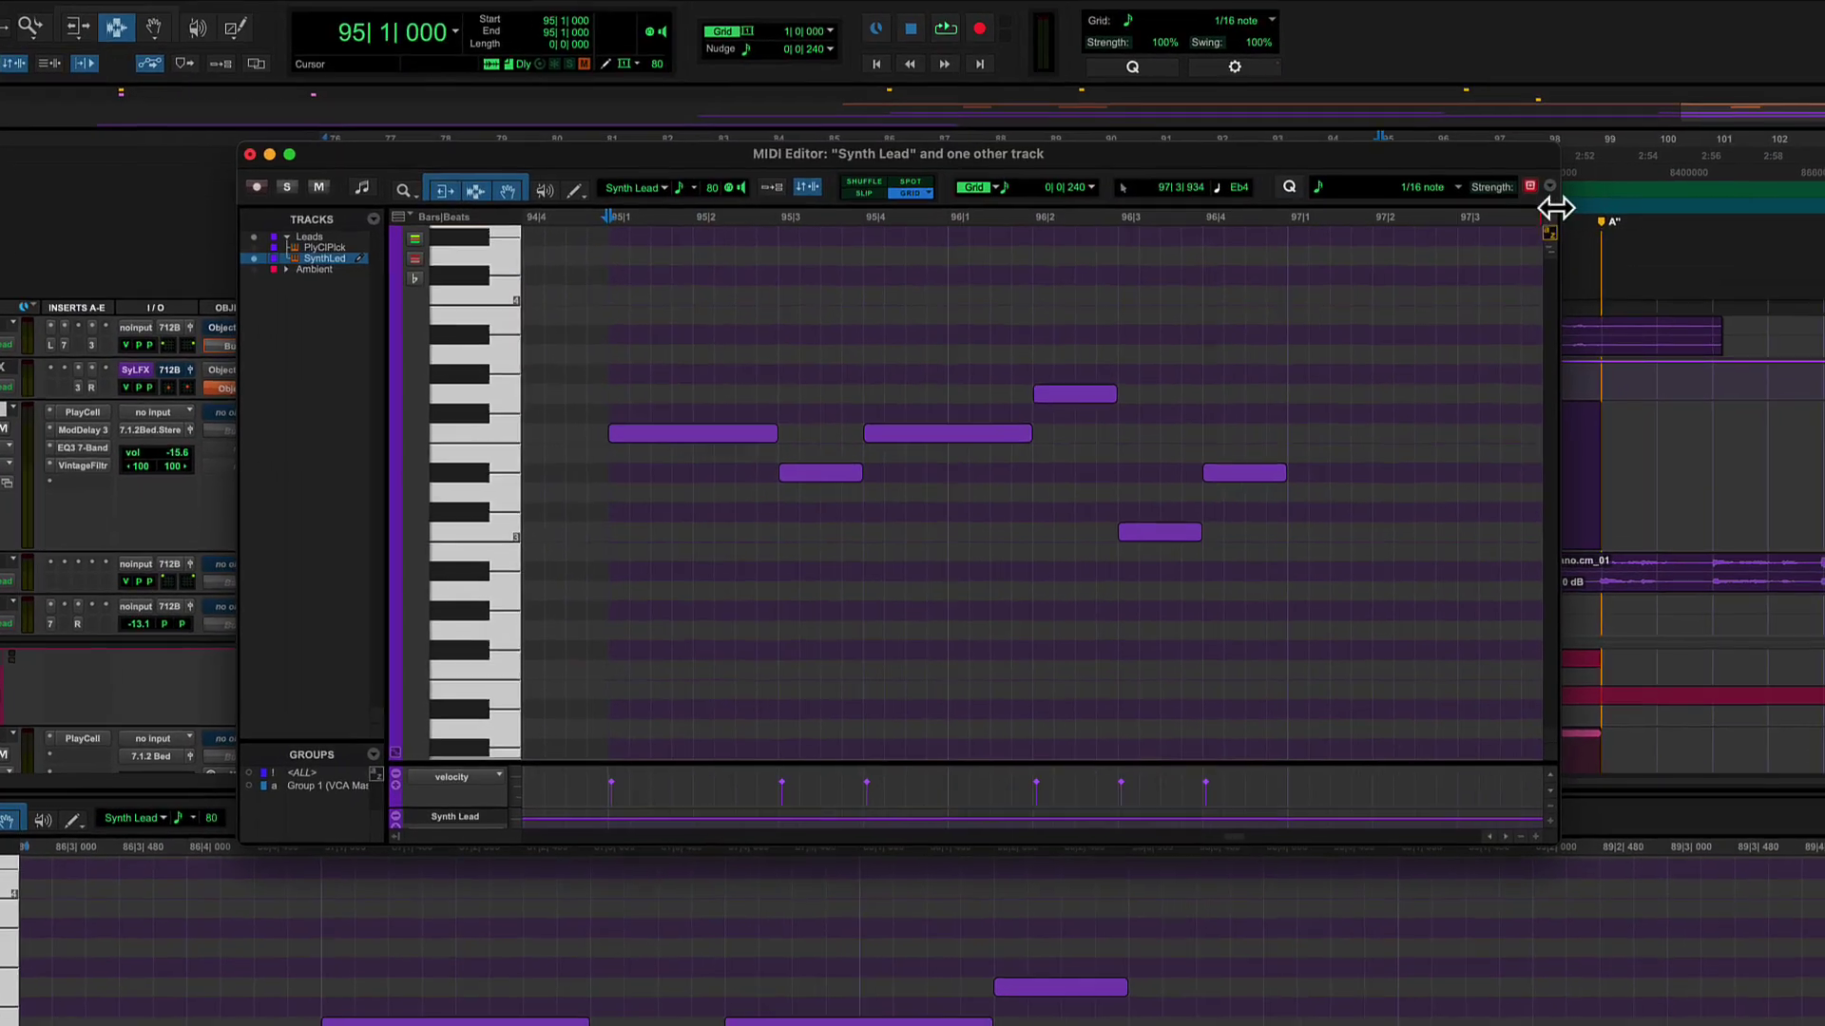
{"action": "left_click", "coordinate": [1531, 186]}
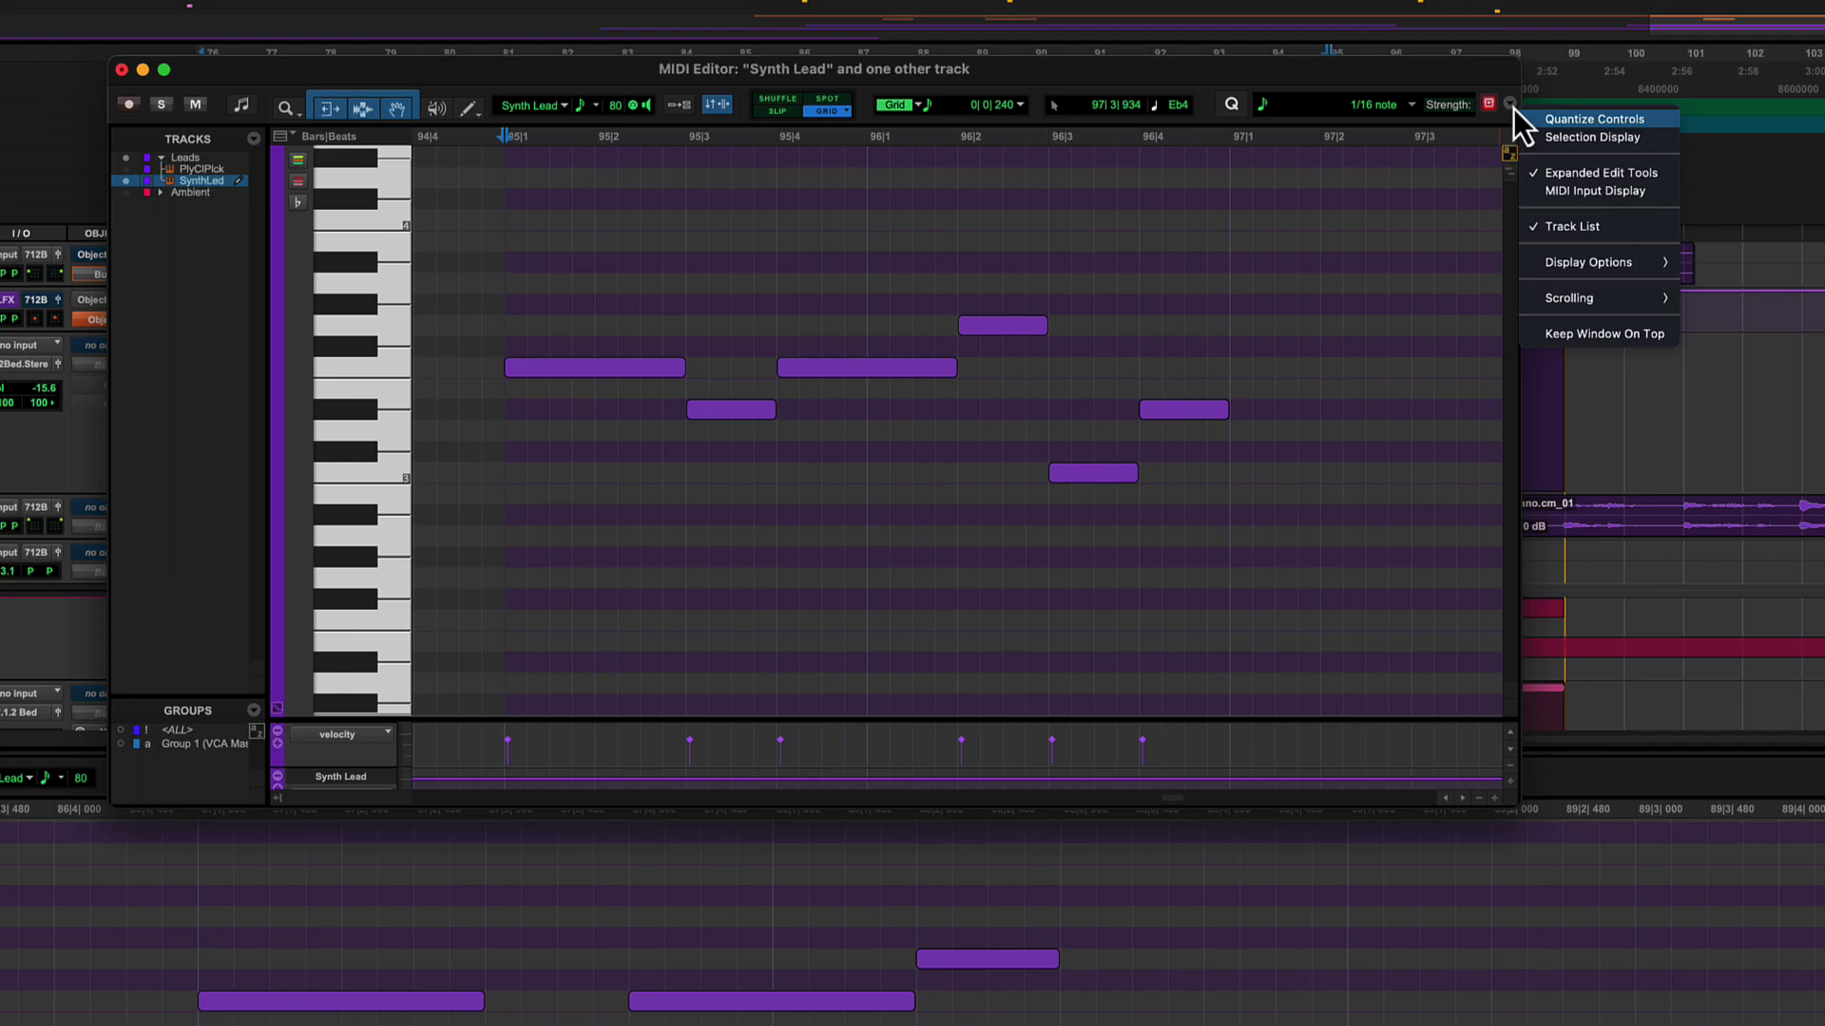
{"action": "left_click", "coordinate": [1692, 245]}
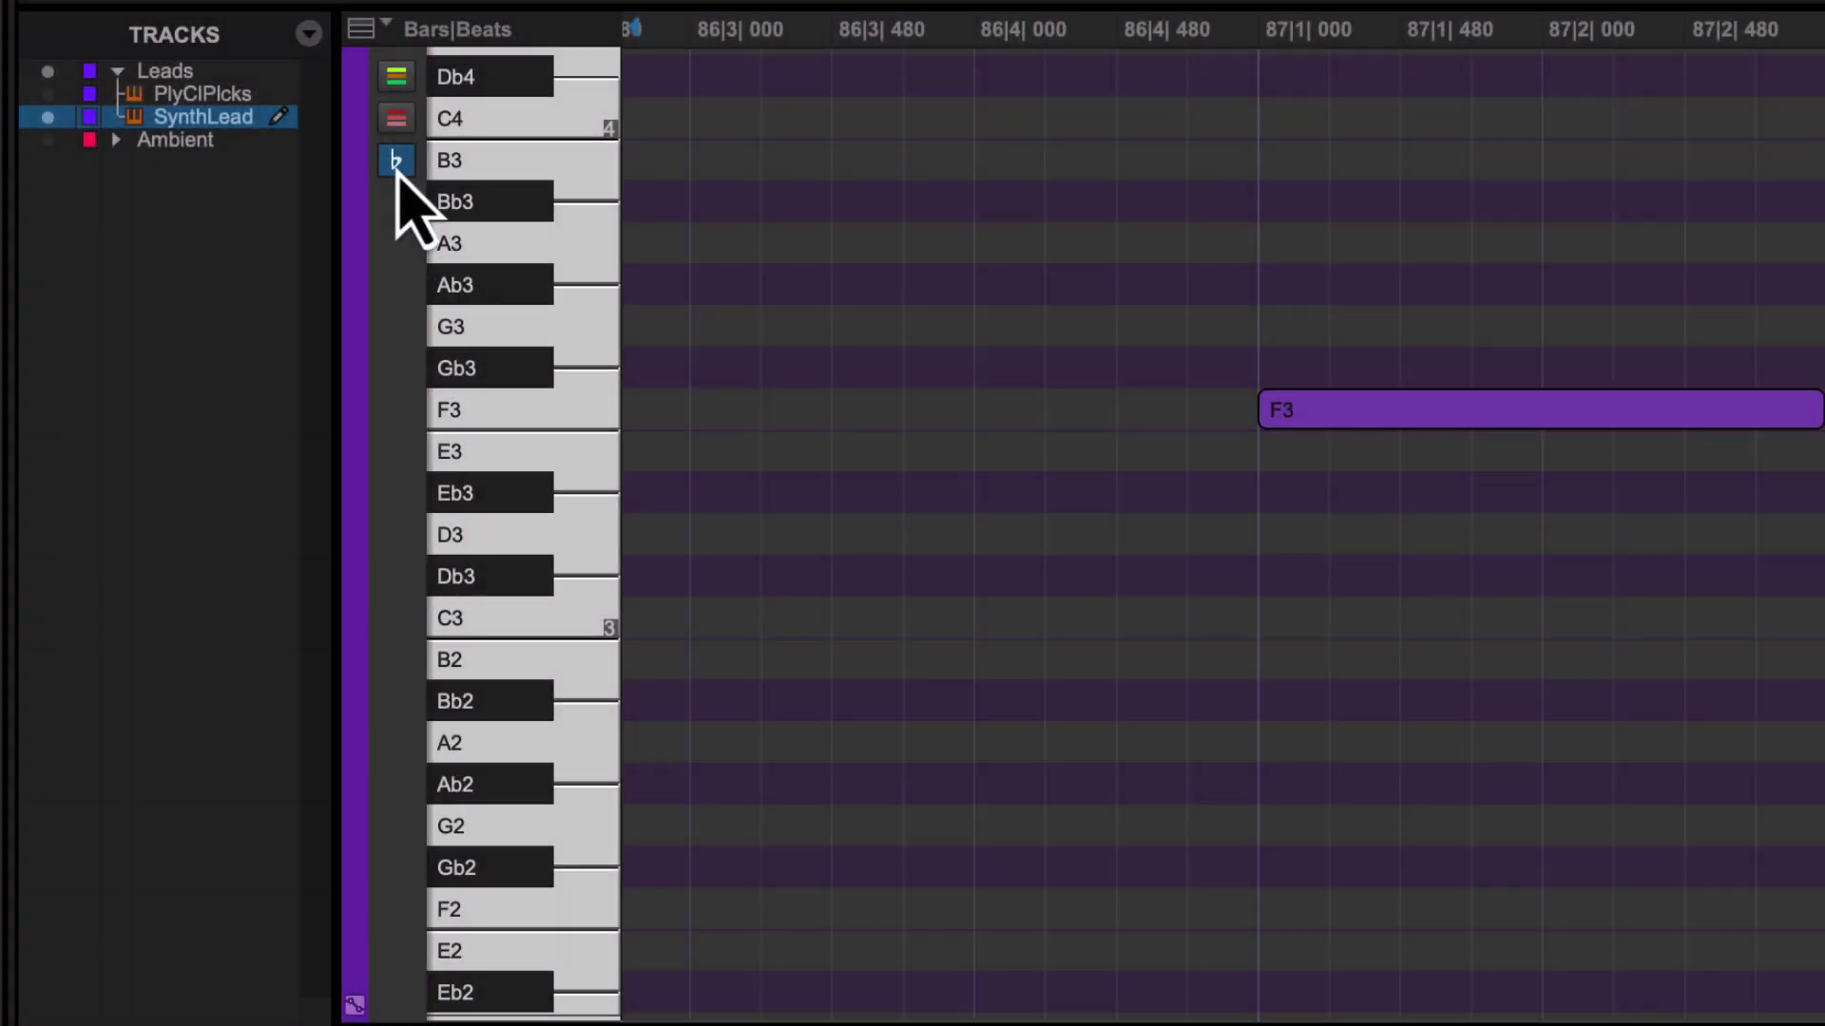
{"action": "left_click", "coordinate": [398, 175]}
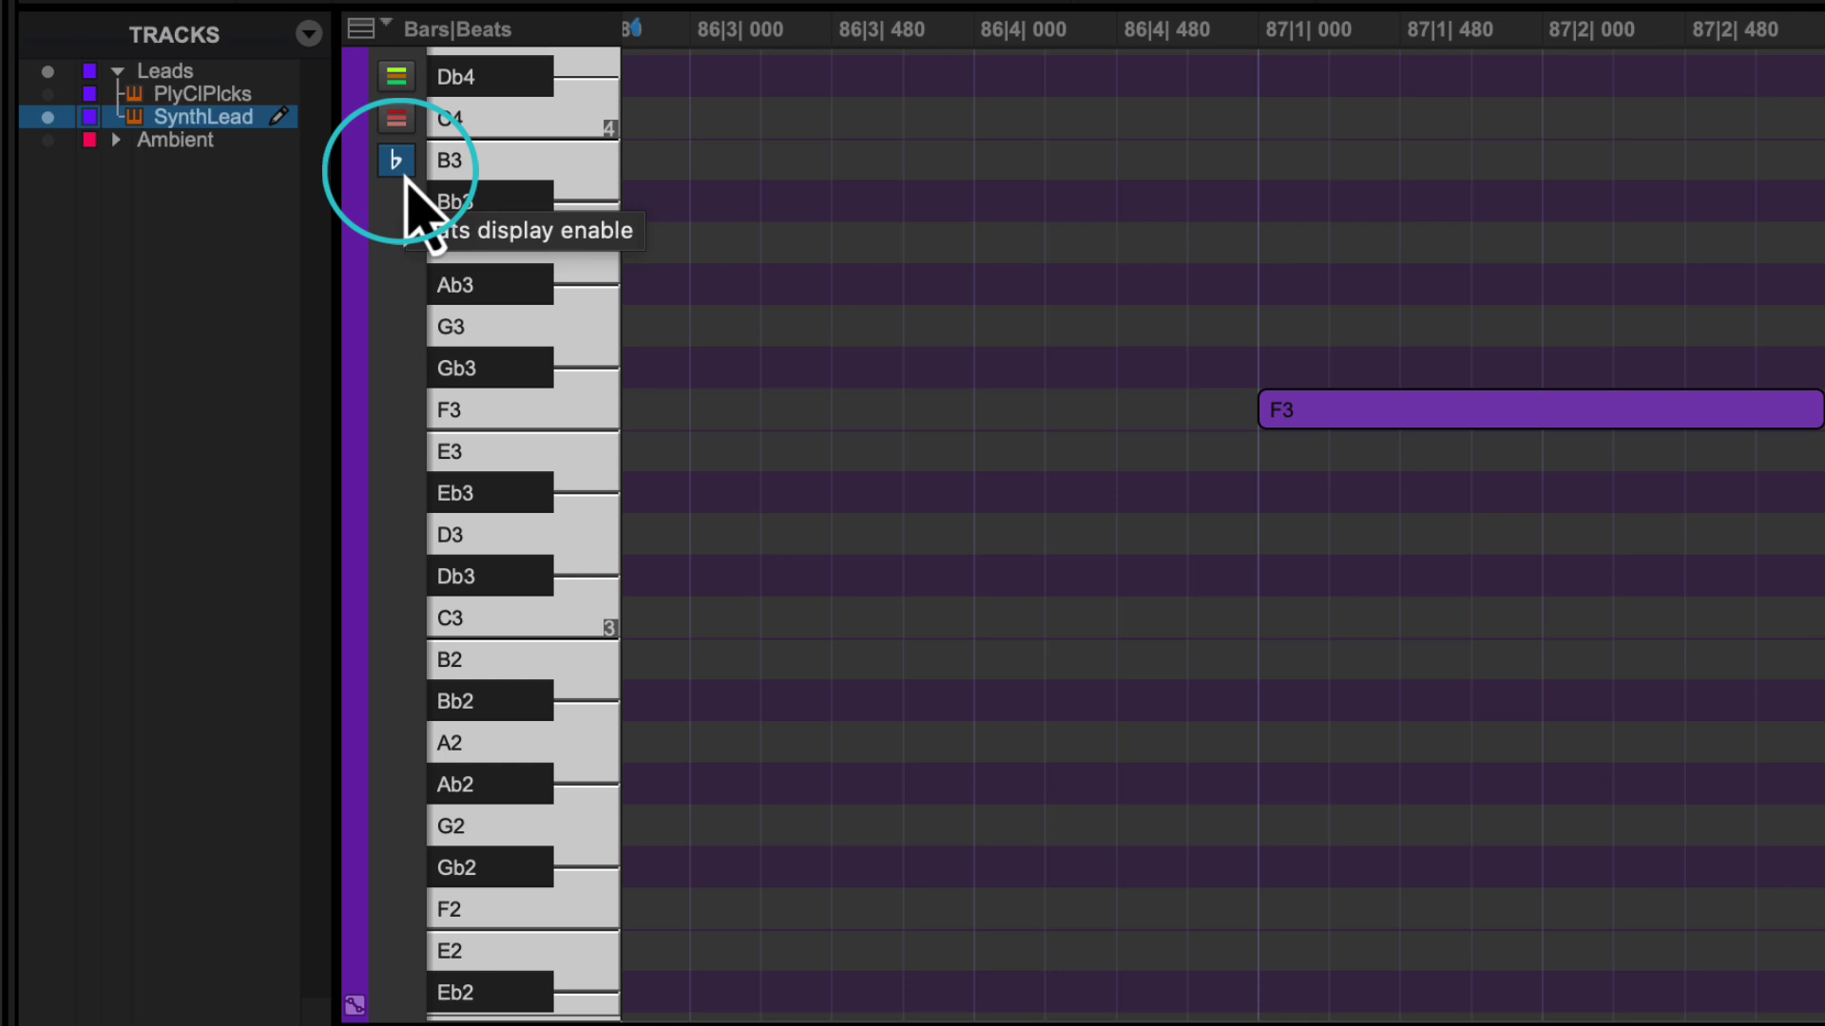
{"action": "left_click", "coordinate": [404, 176]}
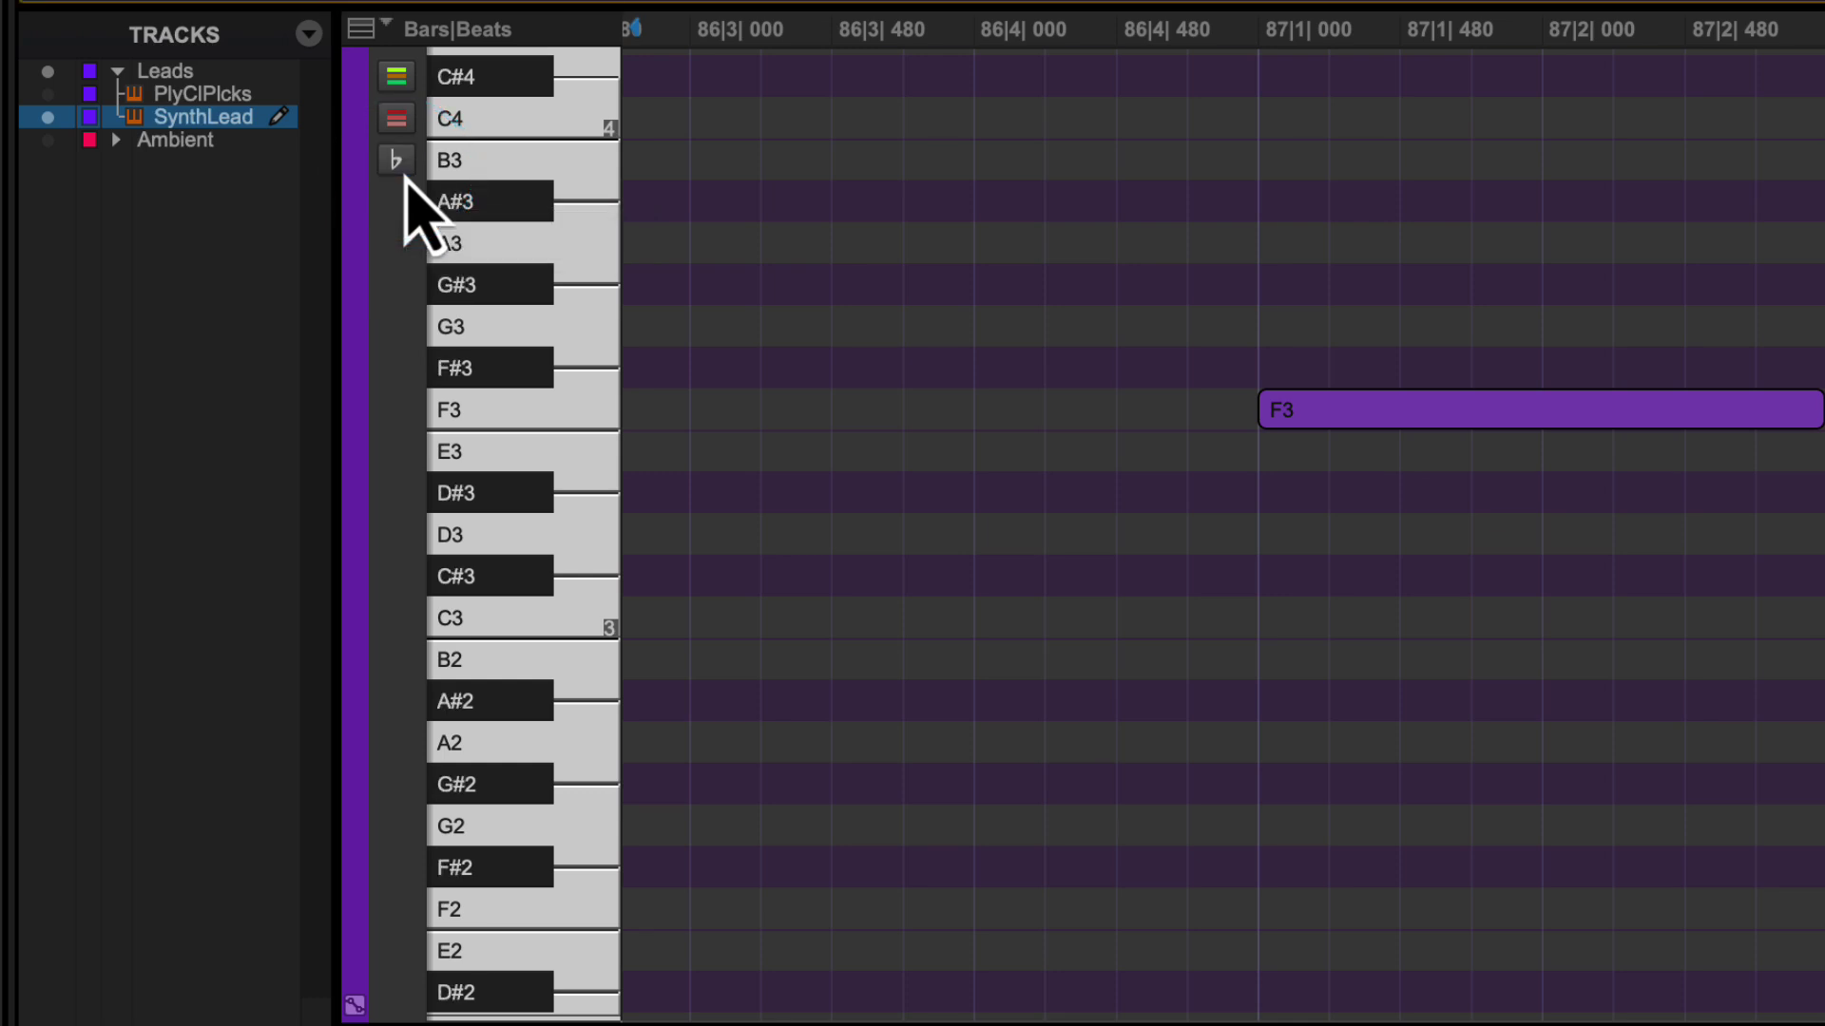
{"action": "left_click", "coordinate": [404, 176]}
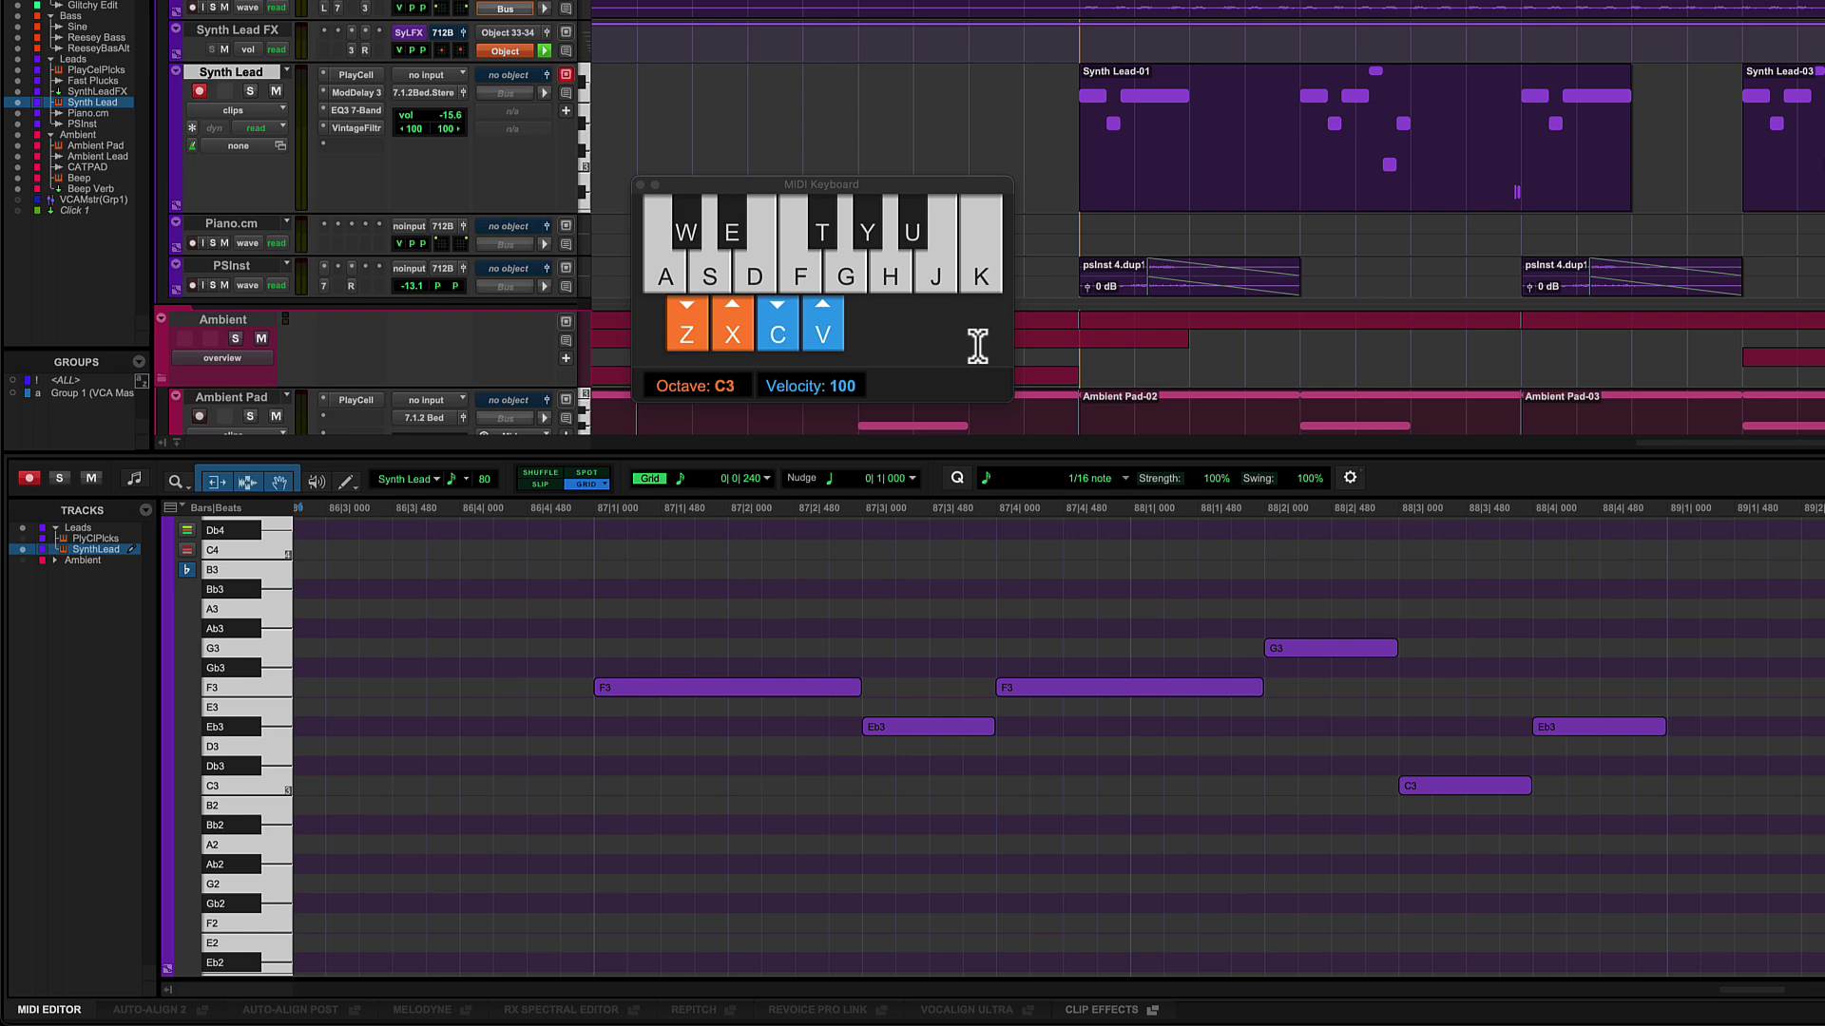
Play F3, G3, C3 and Eb3 from the computer keyboard so their piano-roll keys light up
{"action": "key", "text": "f"}
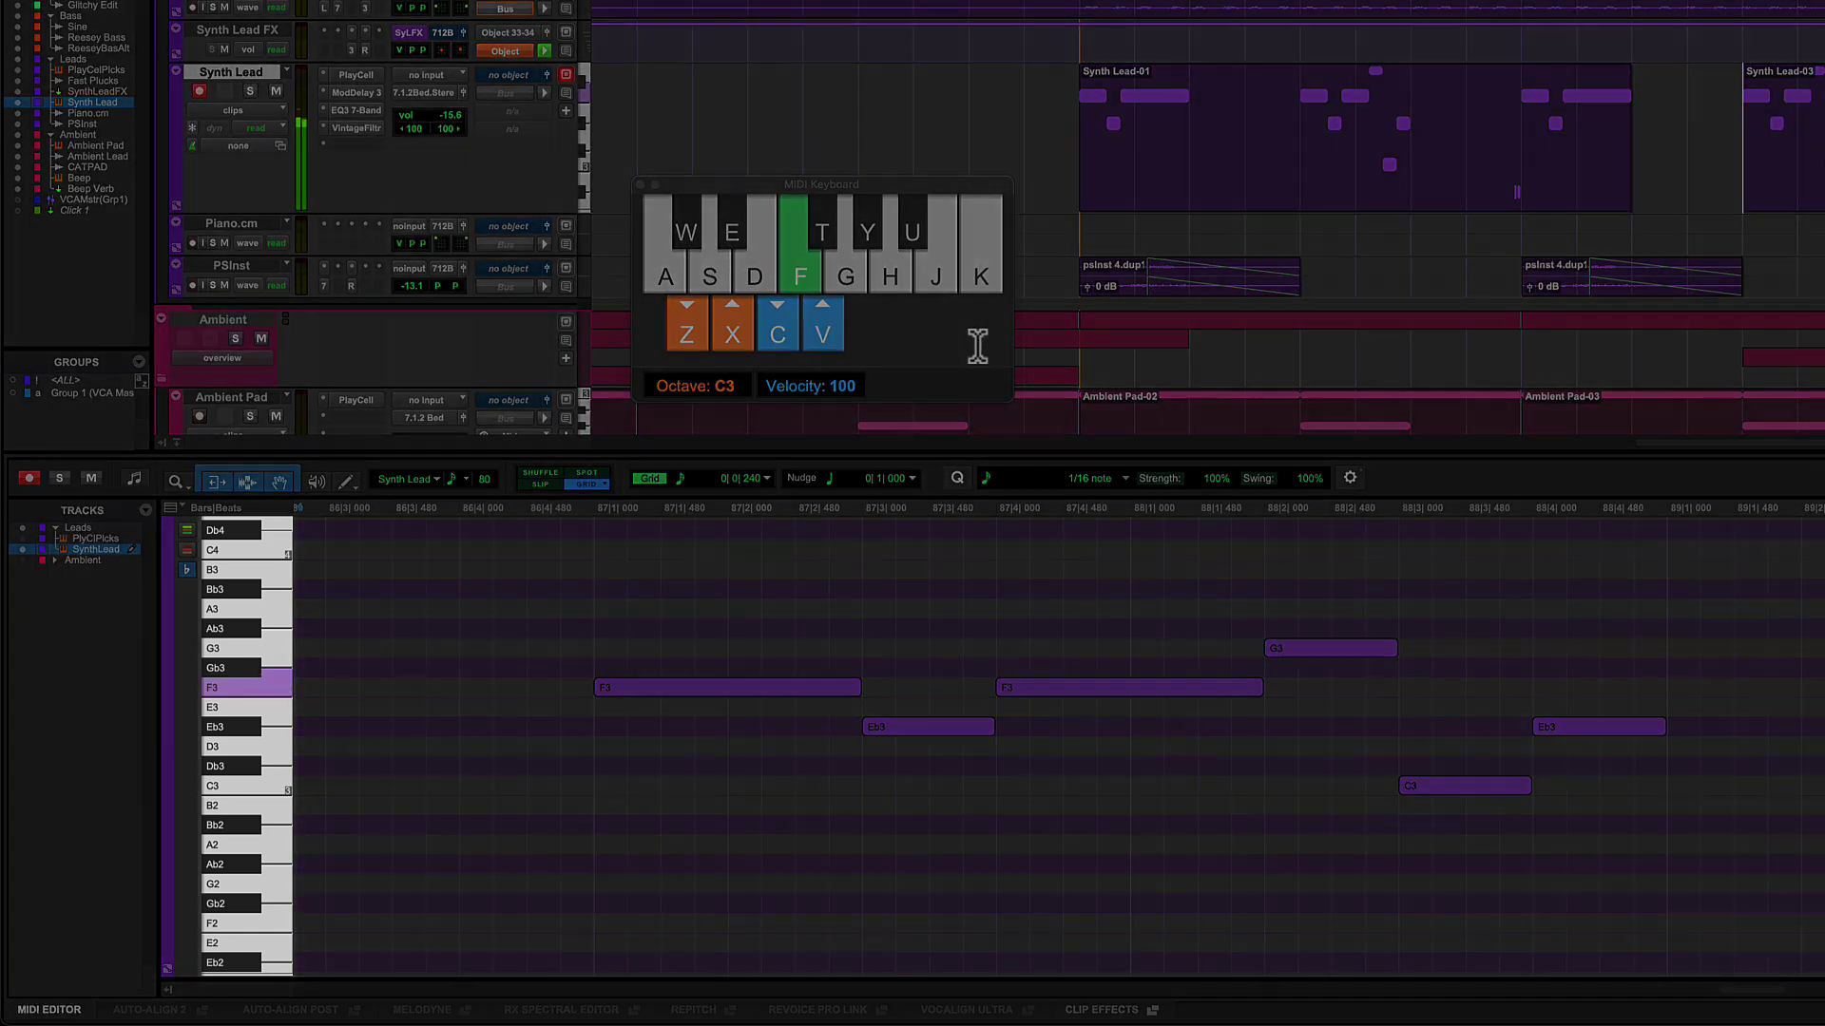
{"action": "key", "text": "e"}
{"action": "key", "text": "f"}
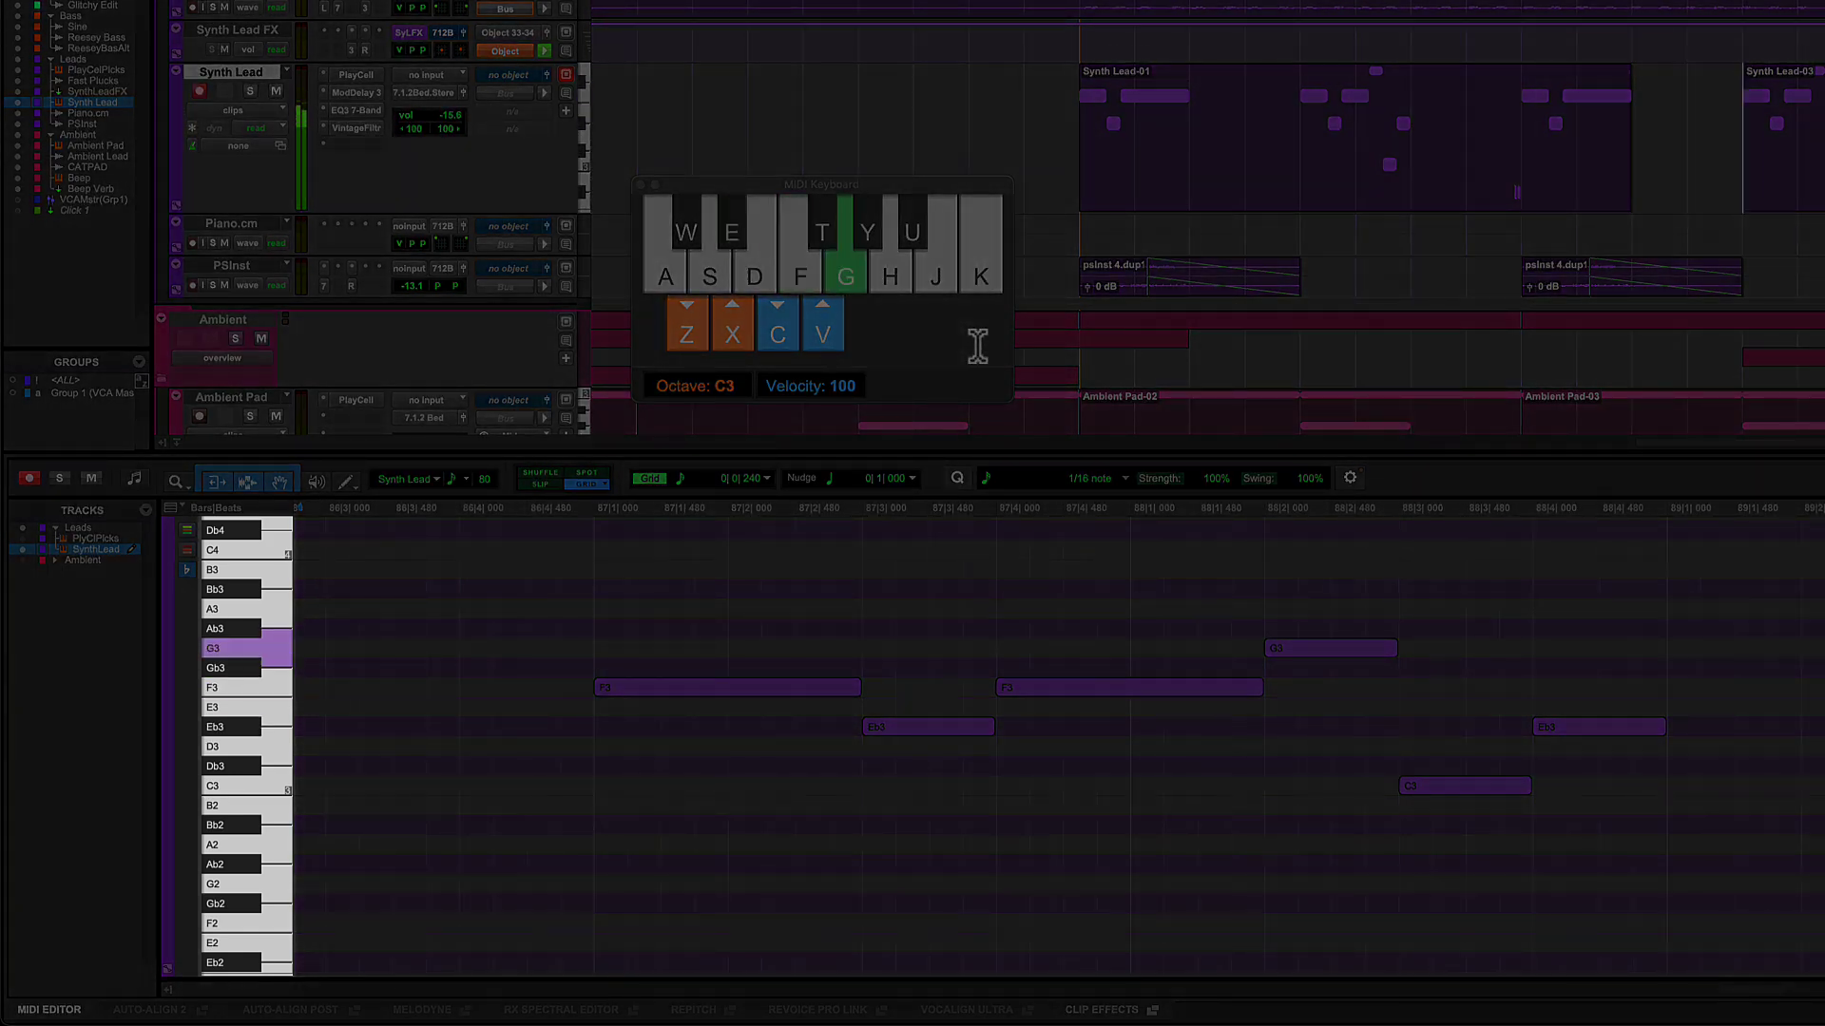
{"action": "key", "text": "a"}
{"action": "key", "text": "e"}
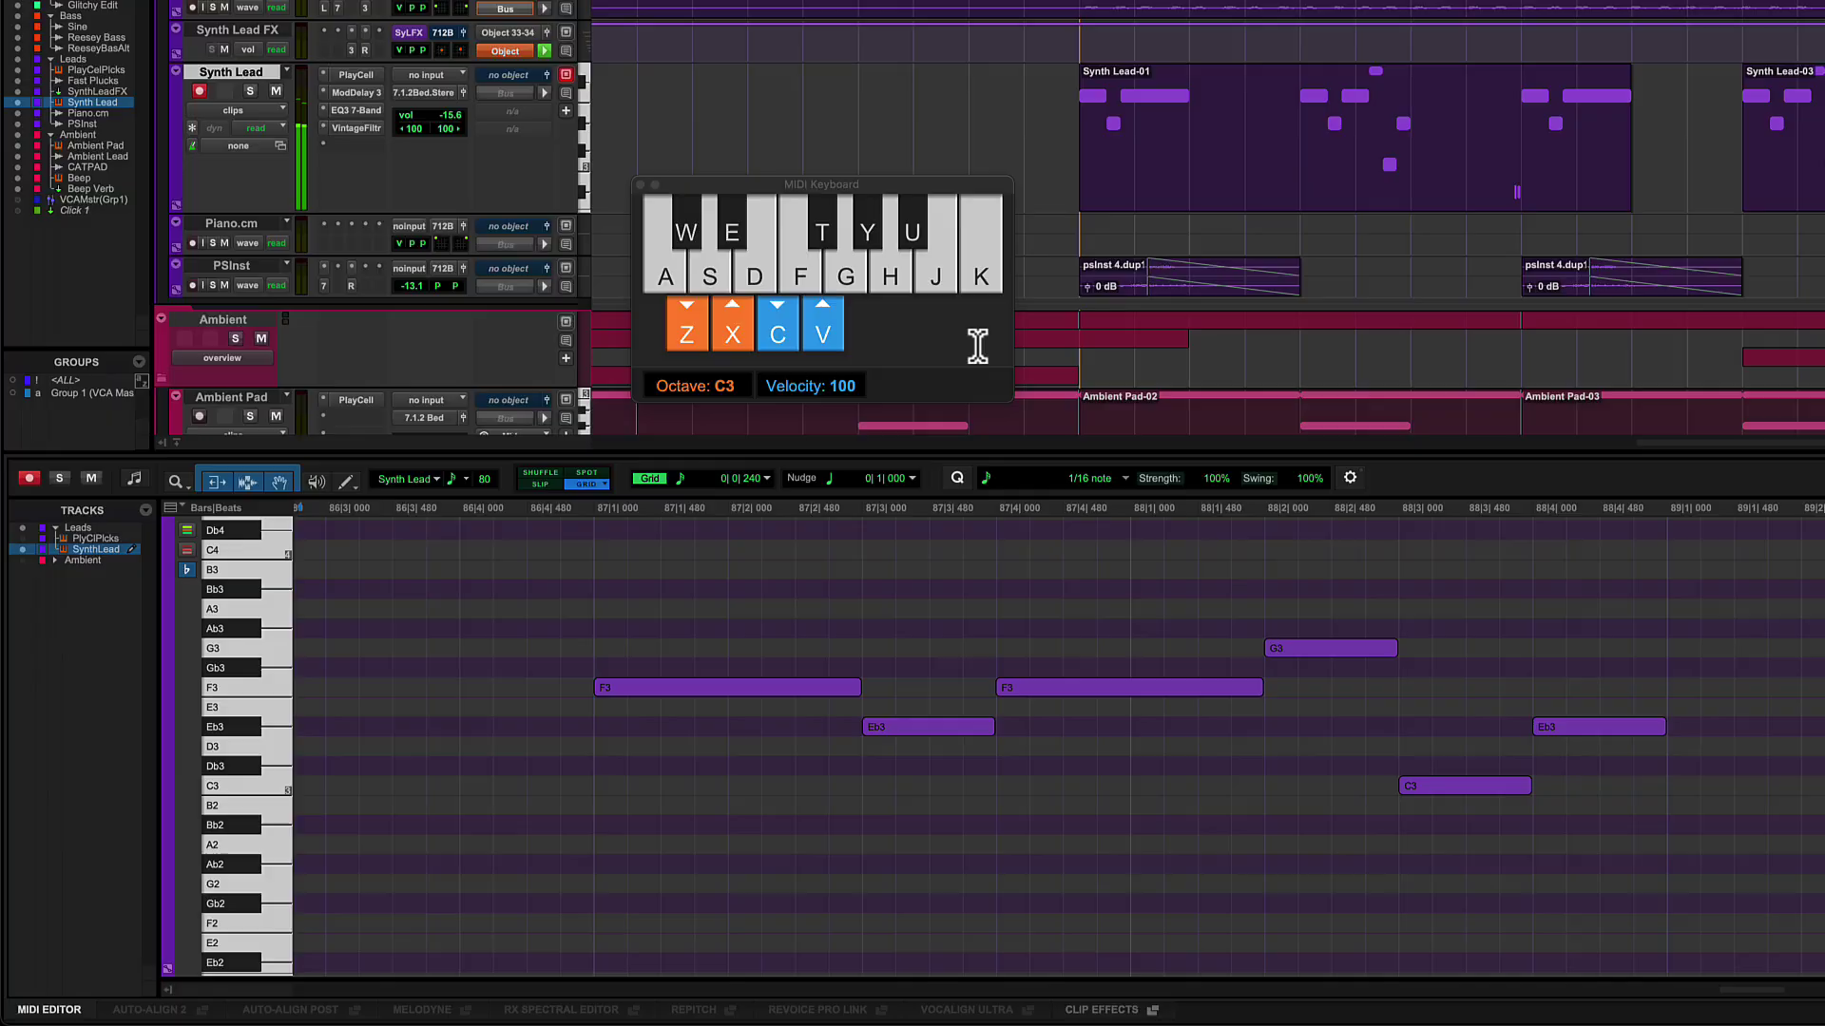